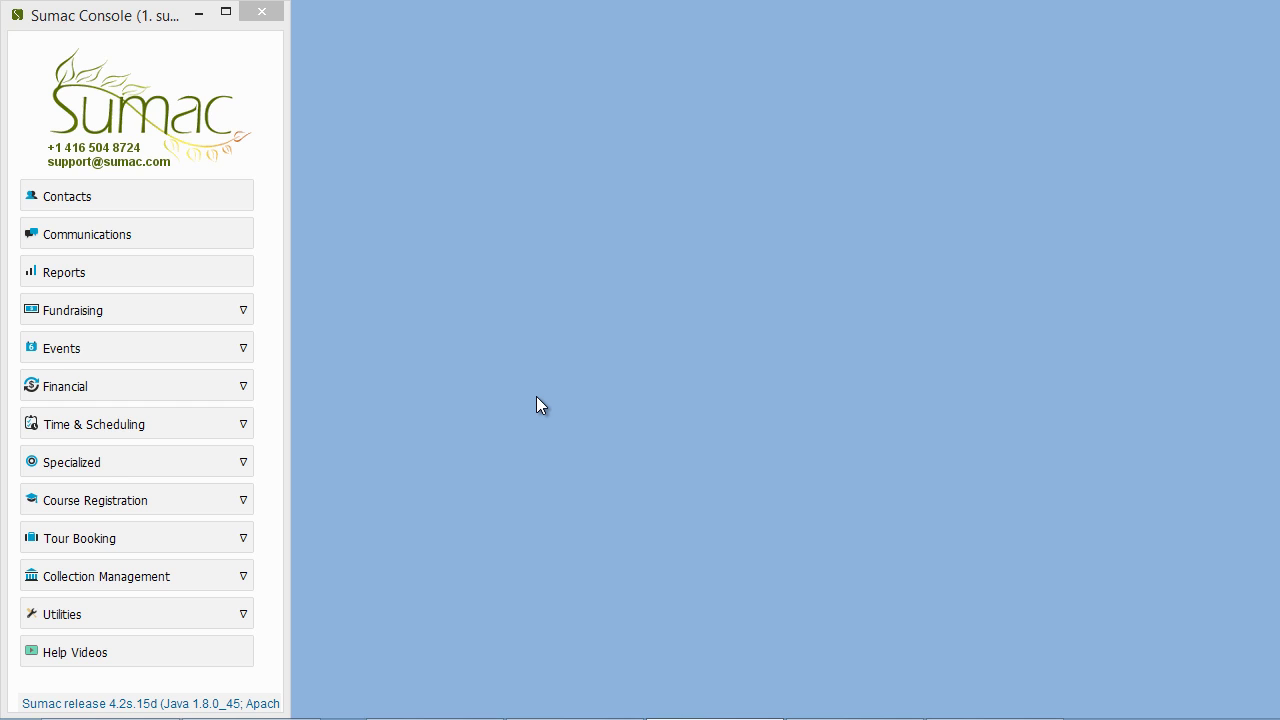
# Navigate the side panel to Customize Database and show its Offices list
pyautogui.click(205, 620)
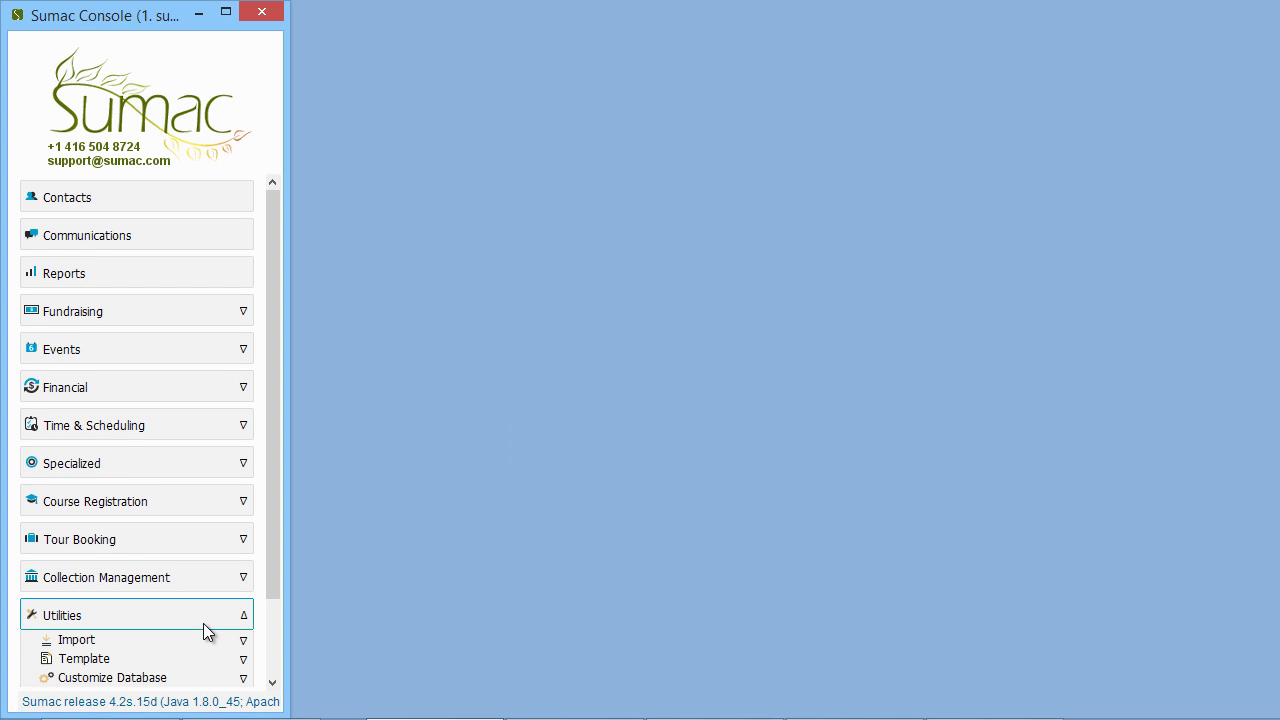
pyautogui.scroll(-3, 272, 566)
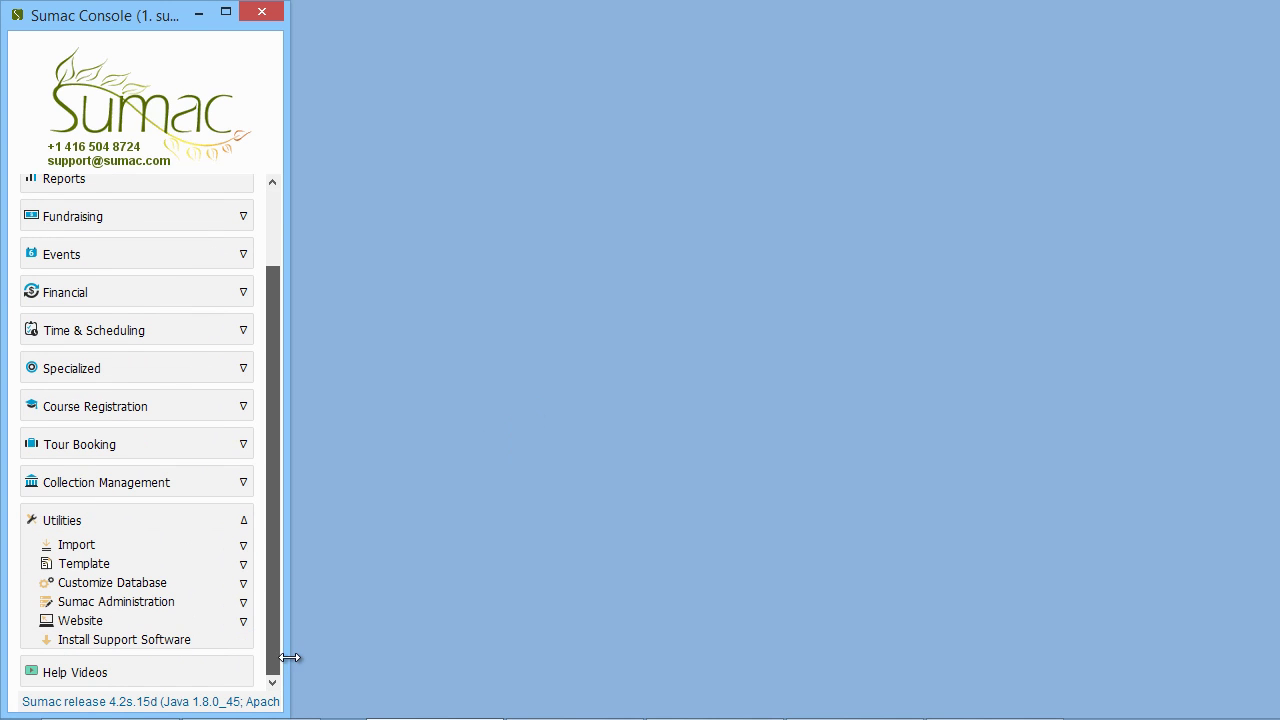
pyautogui.click(250, 584)
pyautogui.click(224, 619)
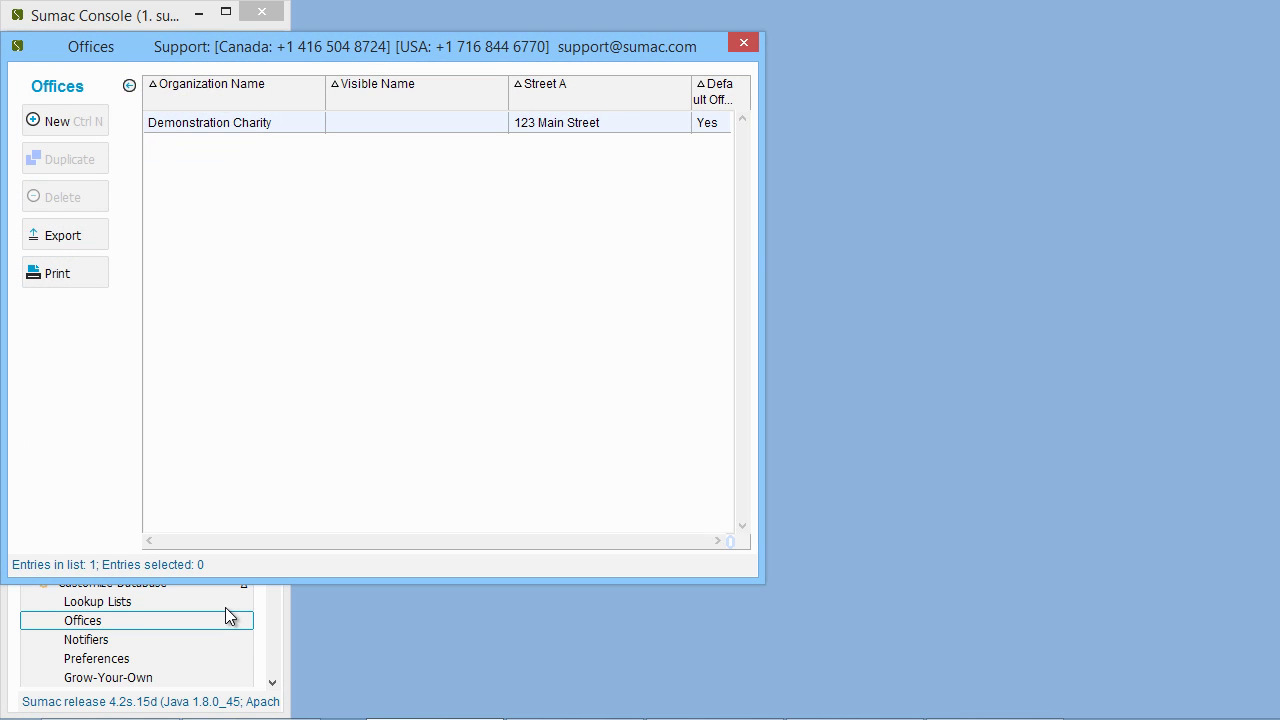
# Open the Demonstration Charity office from the Offices list for editing
pyautogui.click(386, 122)
pyautogui.doubleClick(387, 122)
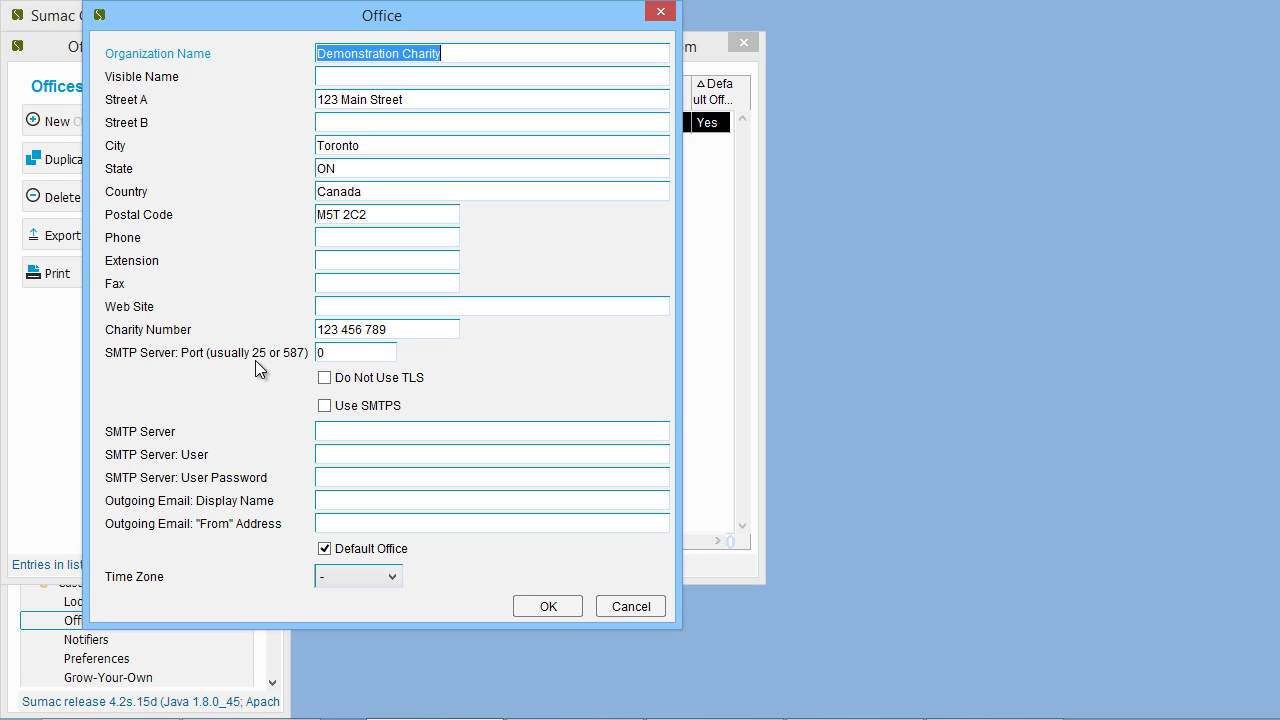
# Change the office's SMTP port from 0 to 25
pyautogui.click(351, 354)
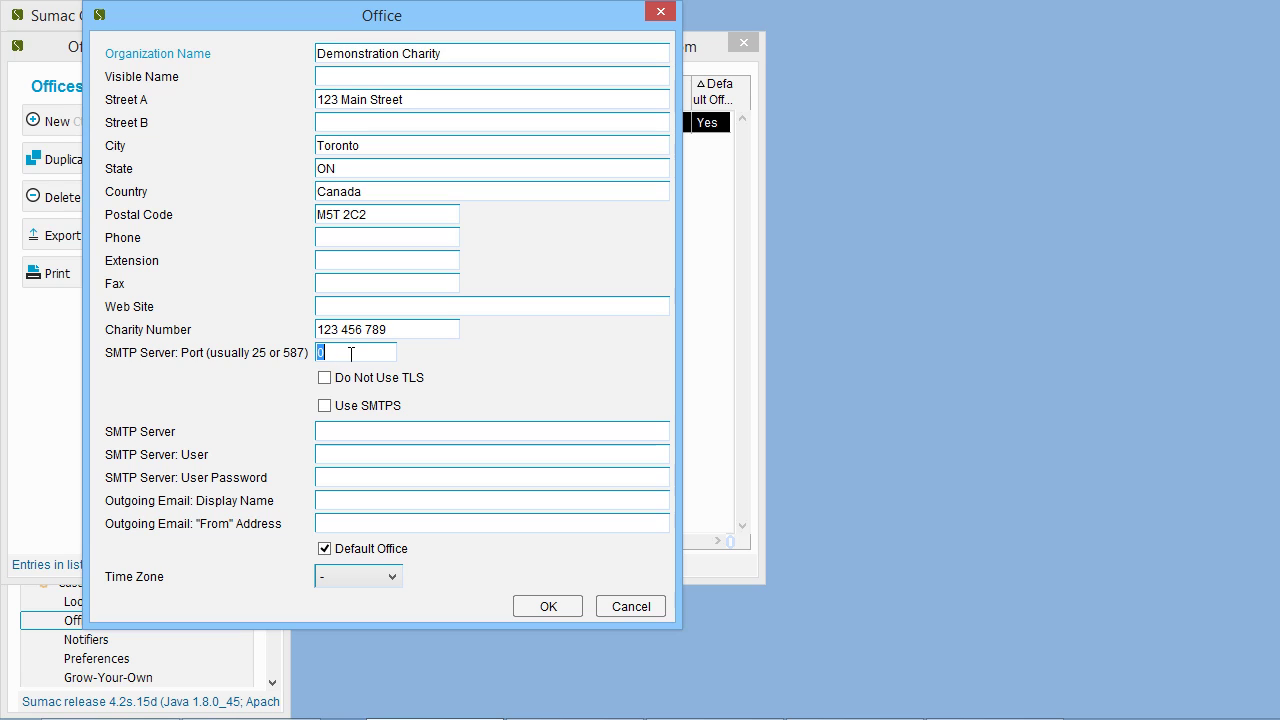
pyautogui.write('25')
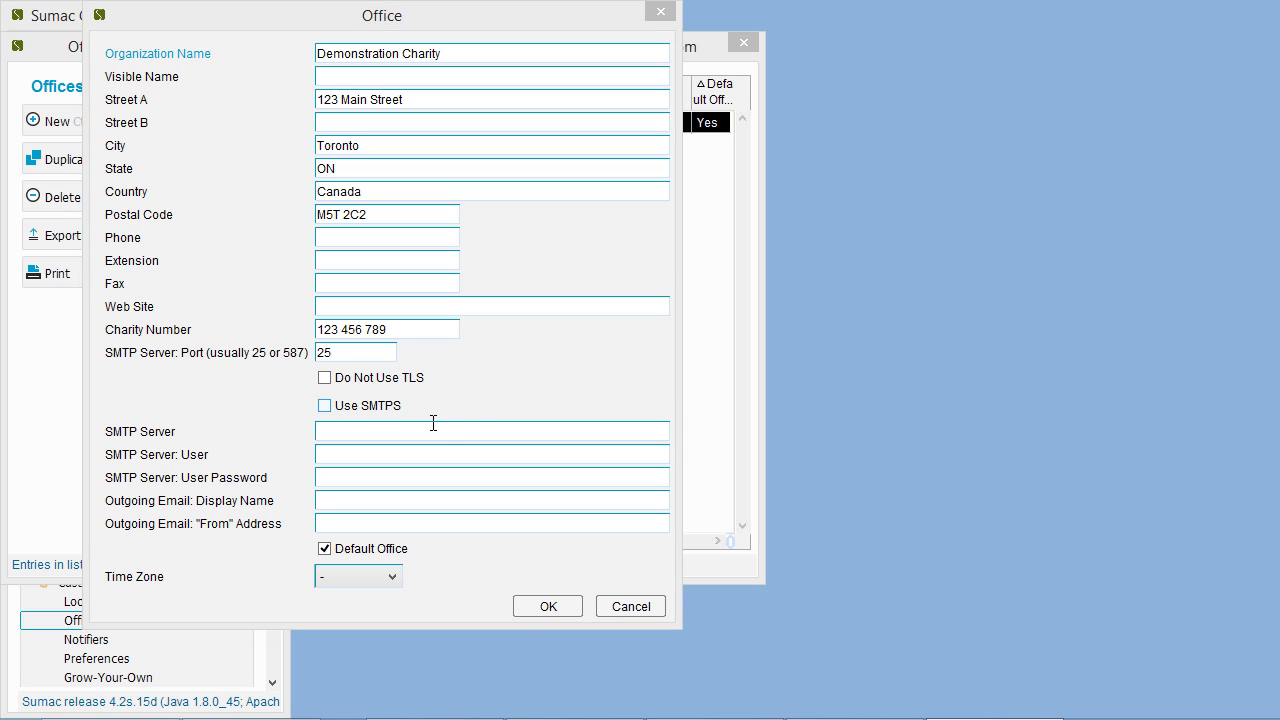
pyautogui.click(477, 435)
pyautogui.write('smt')
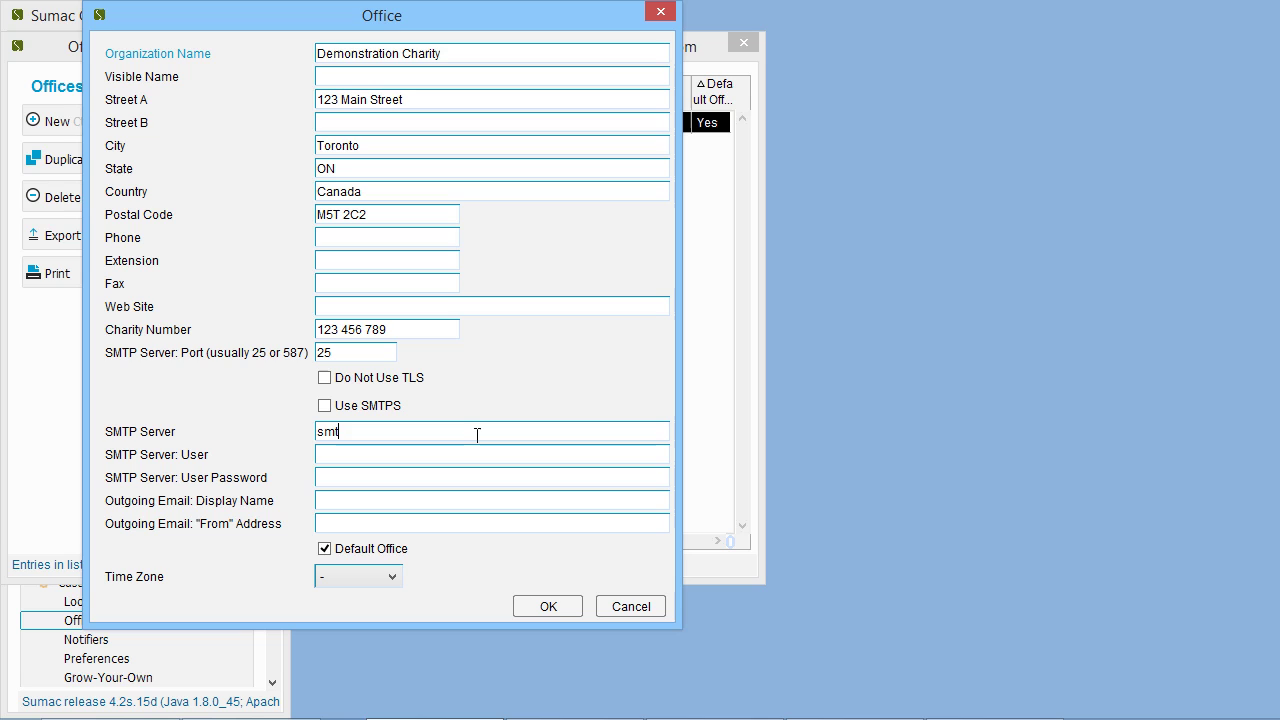
pyautogui.write('p.r')
pyautogui.write('odgersbroad')
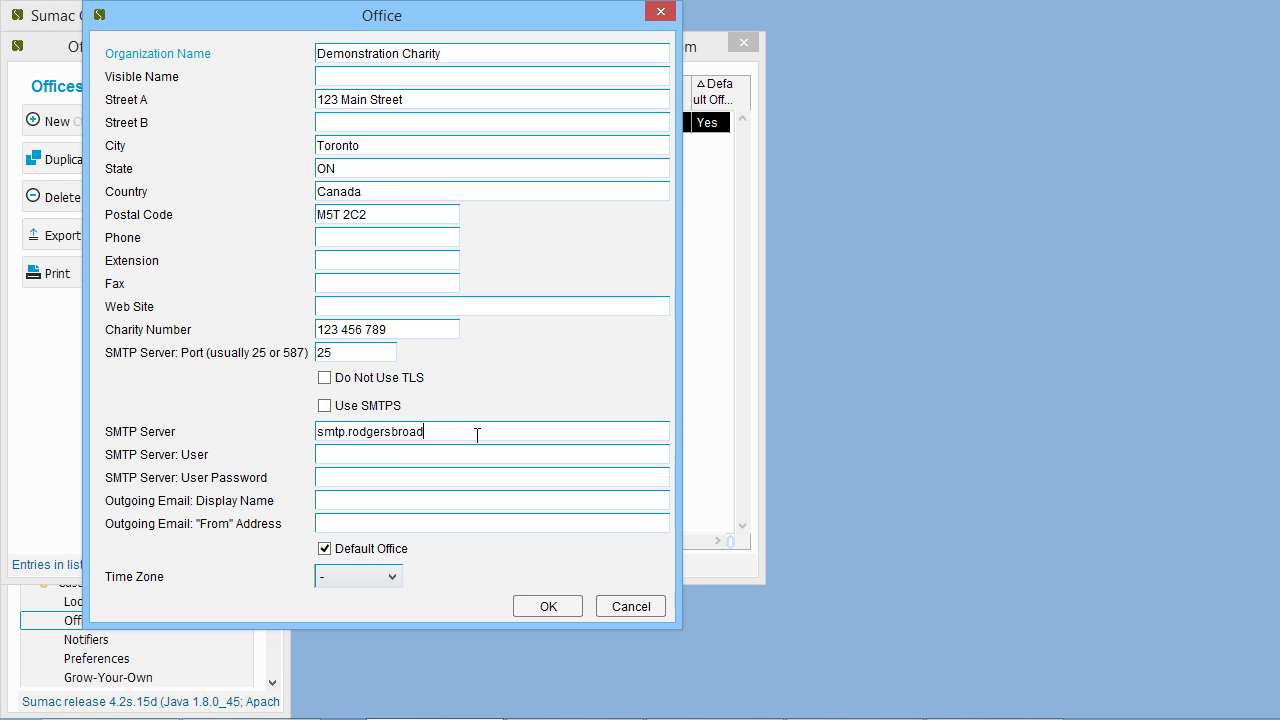
pyautogui.write('band.com')
pyautogui.click(544, 453)
pyautogui.write('de')
pyautogui.write('monstrationcha')
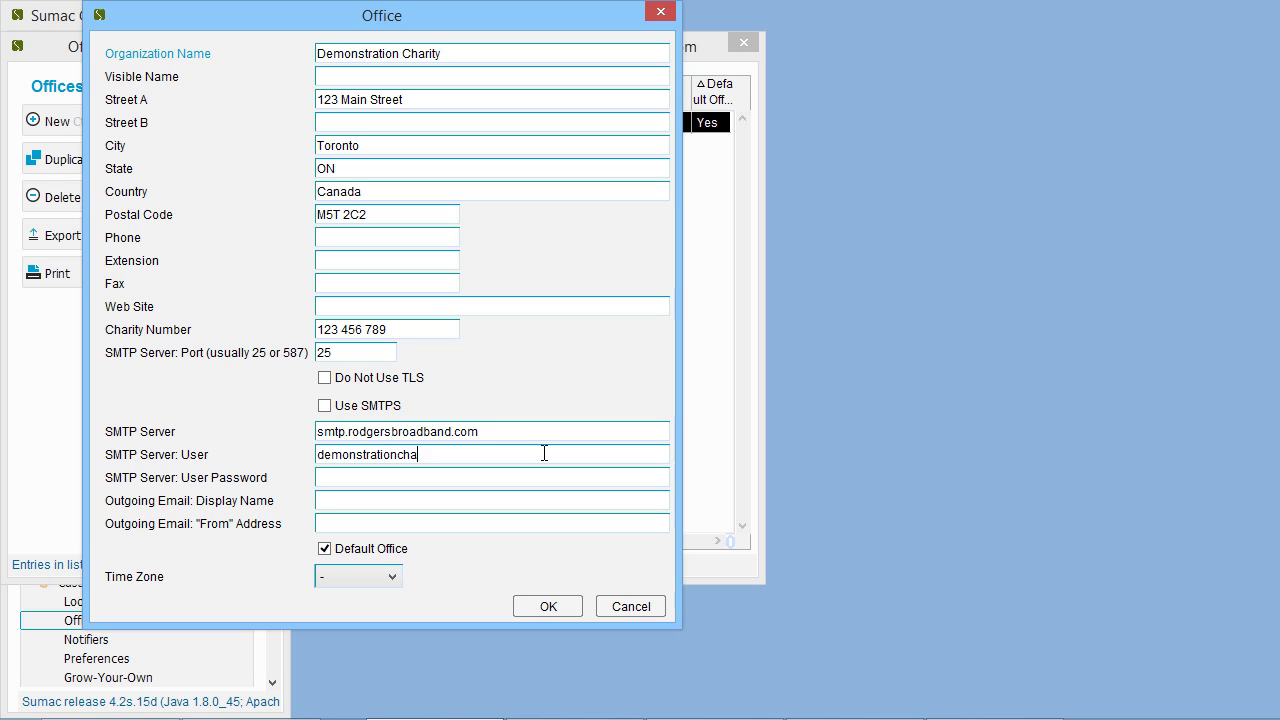
pyautogui.write('rity')
pyautogui.click(550, 477)
pyautogui.click(531, 526)
pyautogui.write('Demons')
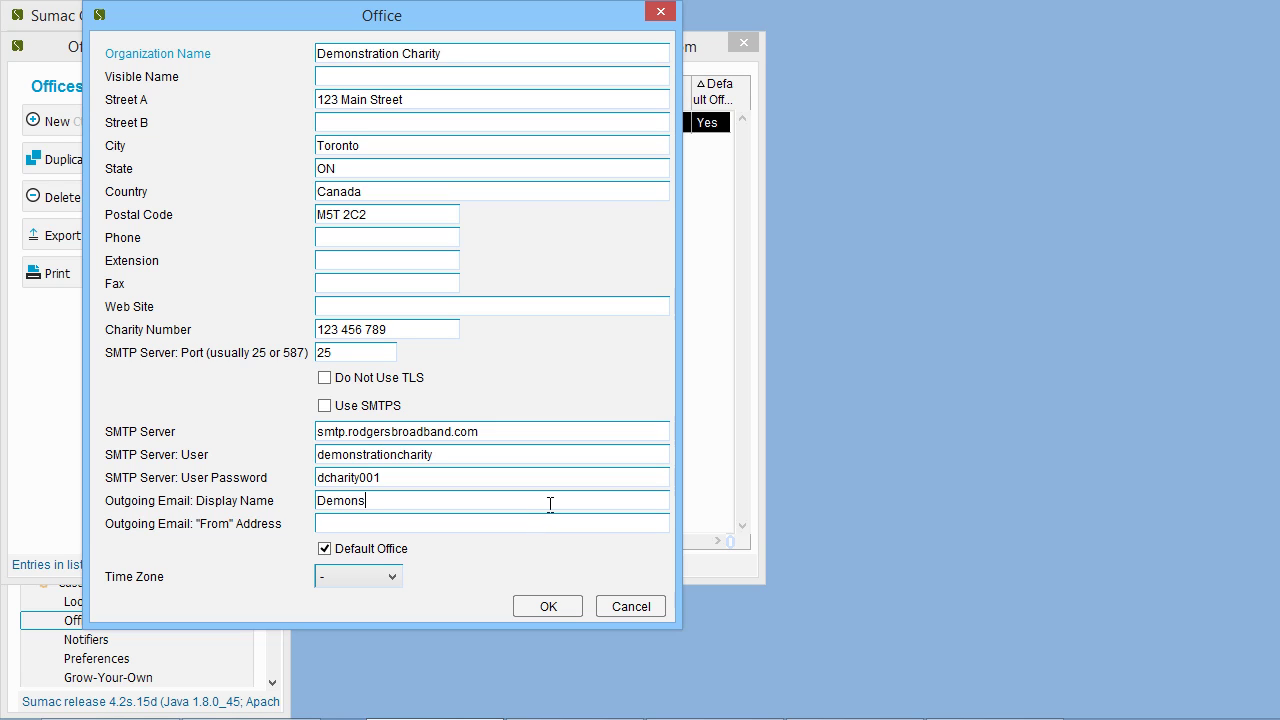
pyautogui.write('tration Cha')
pyautogui.write('rity')
pyautogui.click(511, 524)
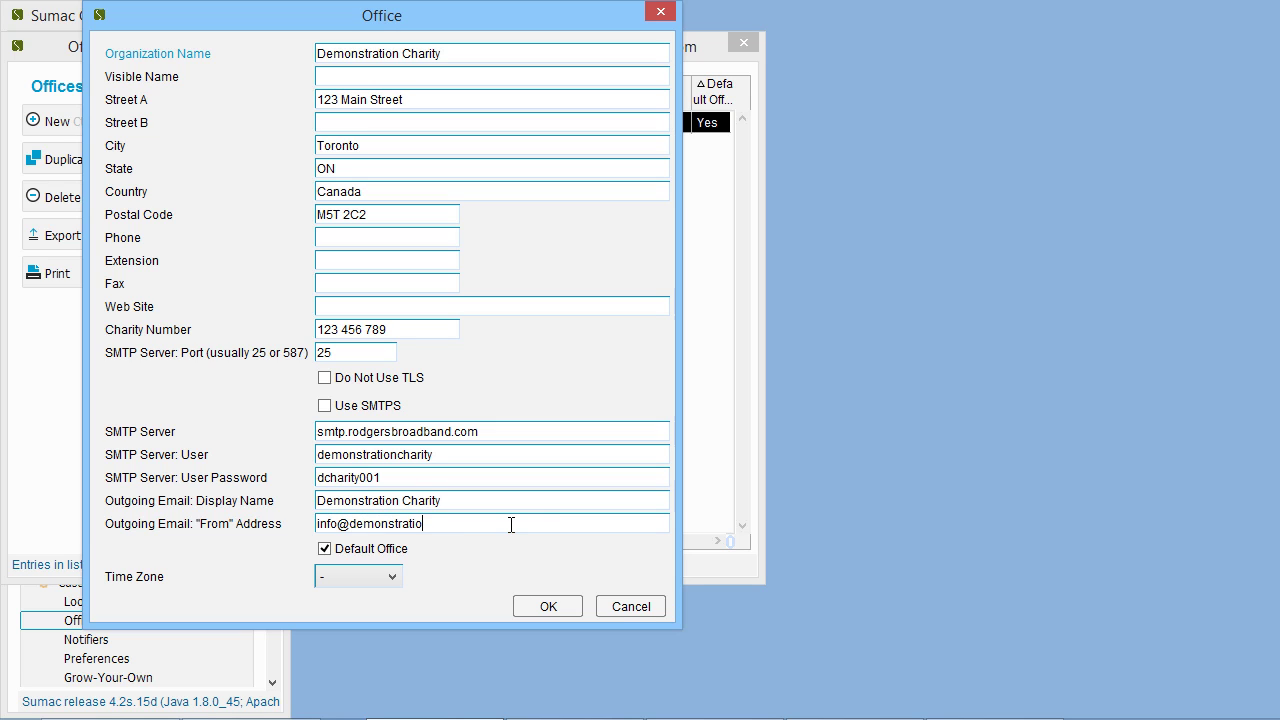
pyautogui.click(568, 606)
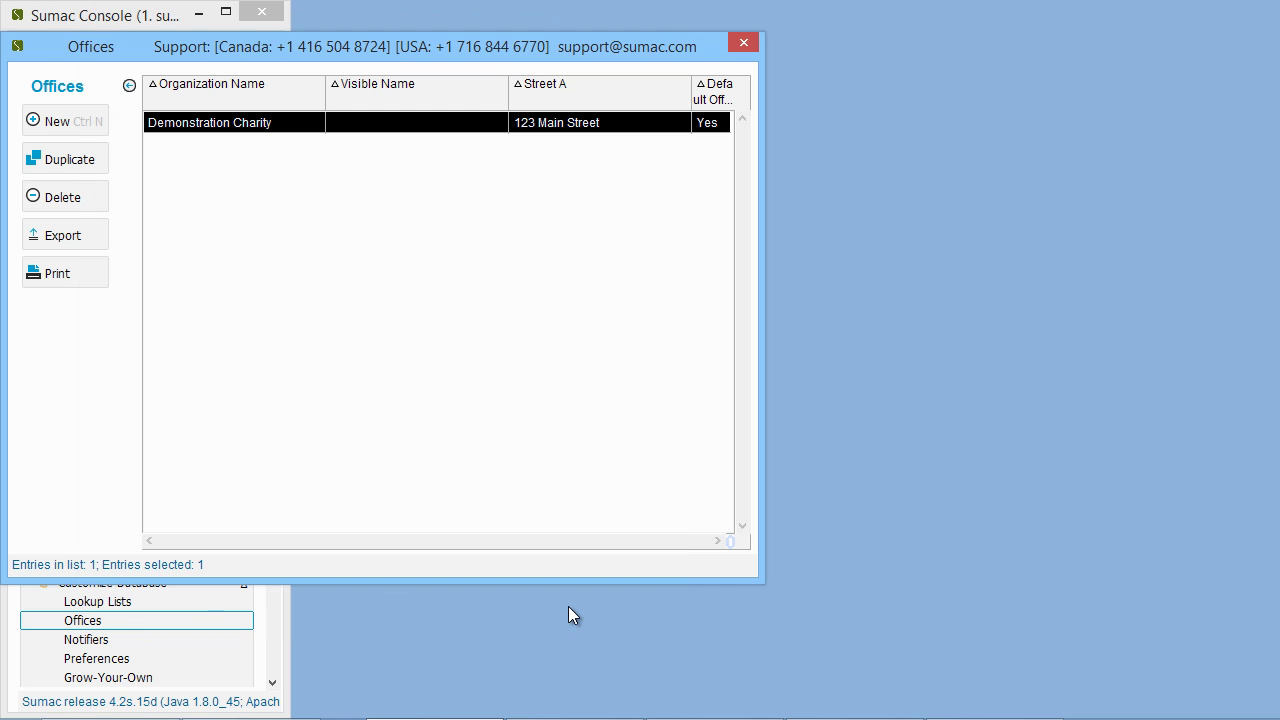